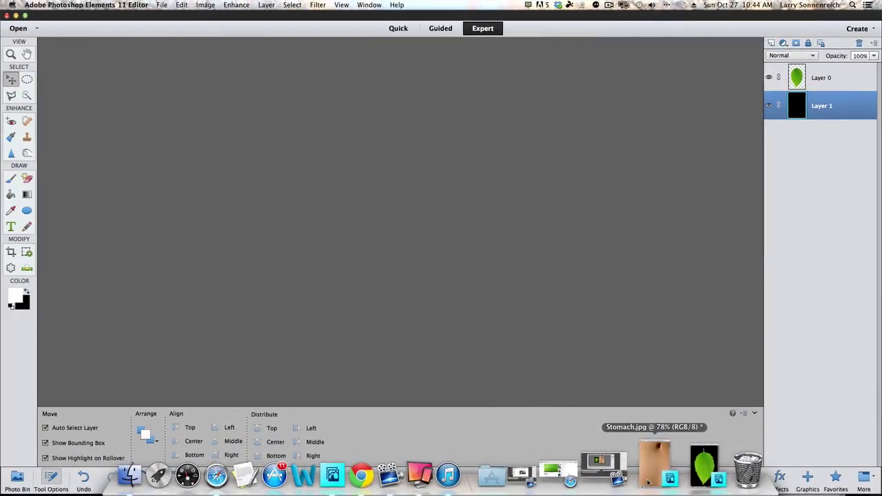
Step: Restore Stomach.jpg and Leaf.jpg side by side, with Stomach.jpg as the active document
left_click(593, 452)
left_click(665, 472)
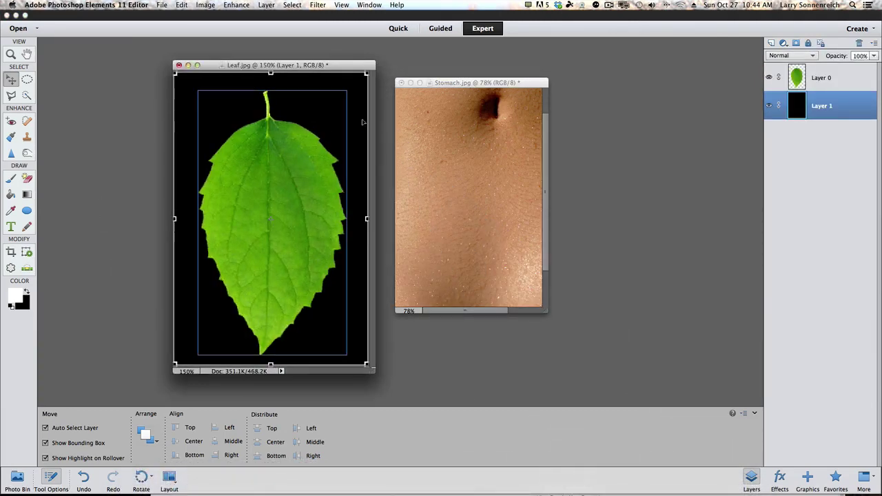
left_click(456, 84)
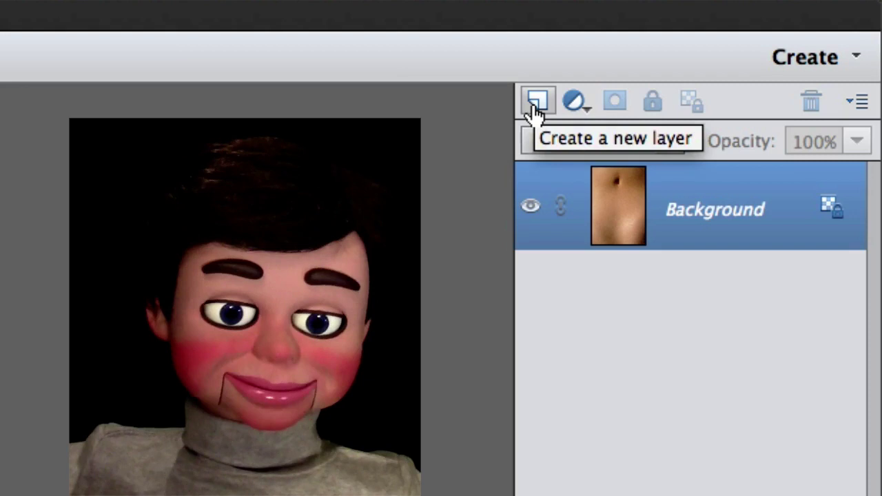
Step: Add an empty Layer 1 to the Stomach image and make black the foreground colour
left_click(537, 104)
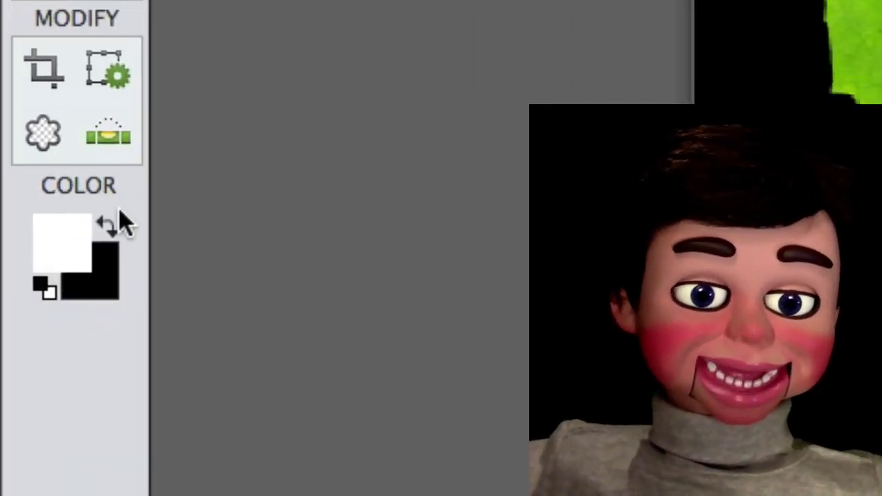
left_click(109, 228)
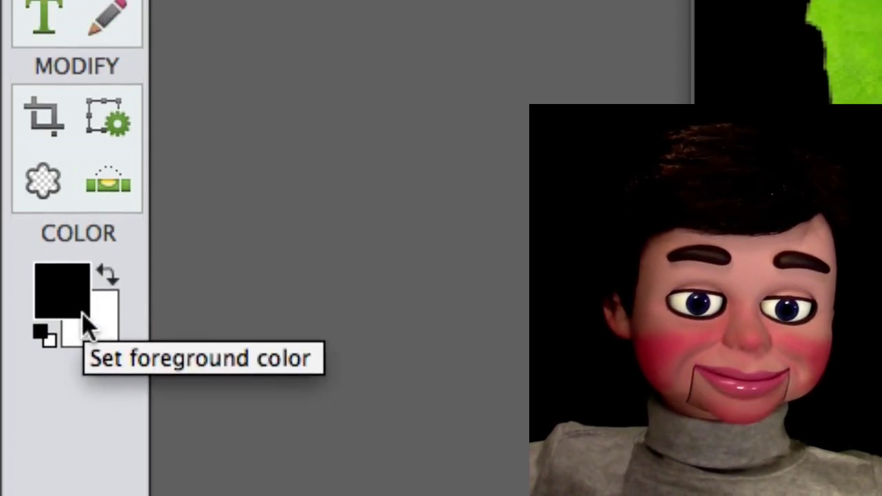
Step: Fill the small circular selection on Layer 1 with a grey gradient, then deselect it
left_click(117, 167)
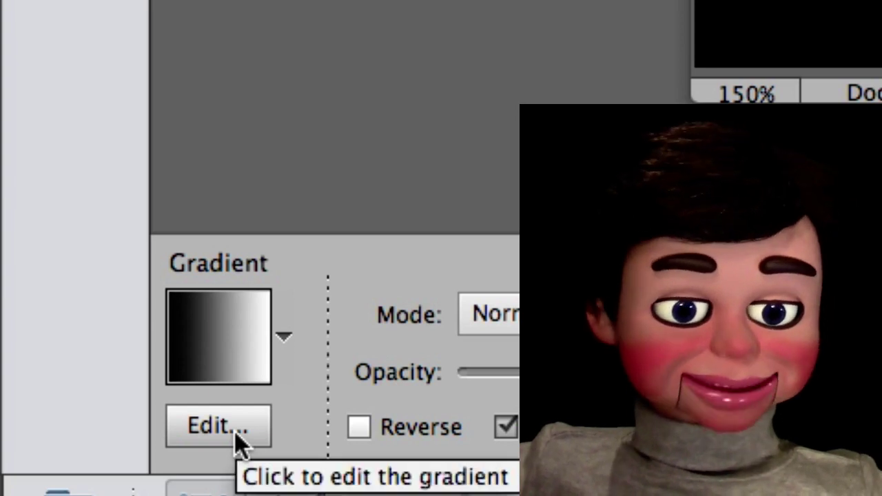
left_click(220, 425)
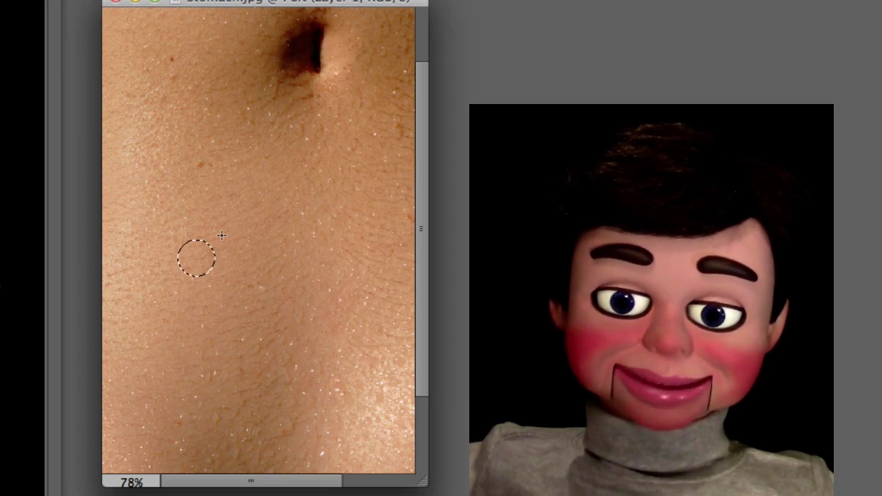
left_click_drag(175, 276, 175, 276)
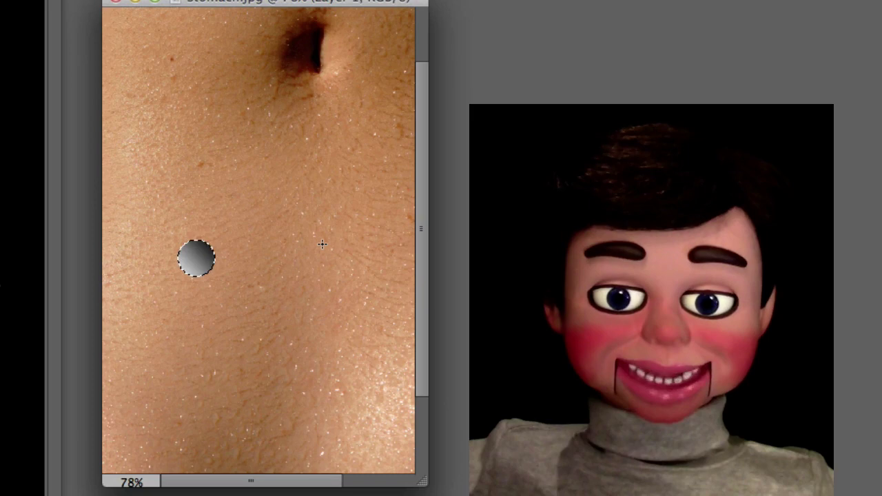
key("super+d")
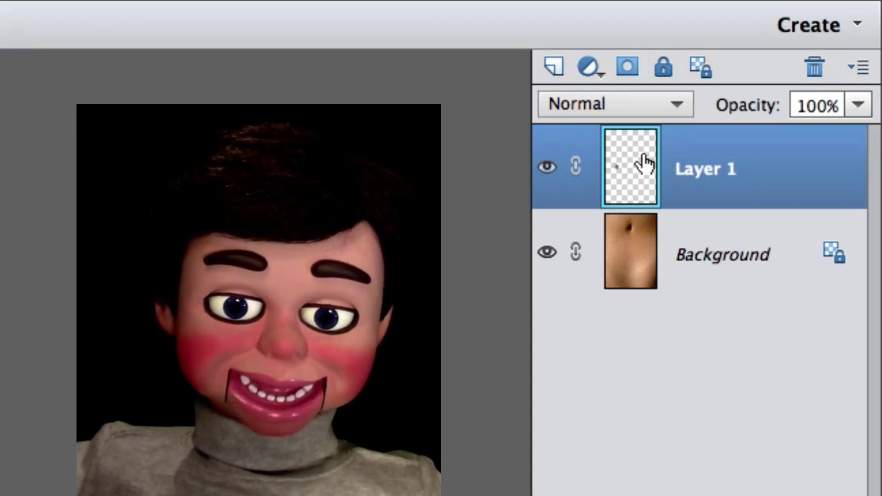
Step: Set Layer 1 to Overlay and add a drop shadow: size 9, distance 6, opacity 31%
left_click(669, 104)
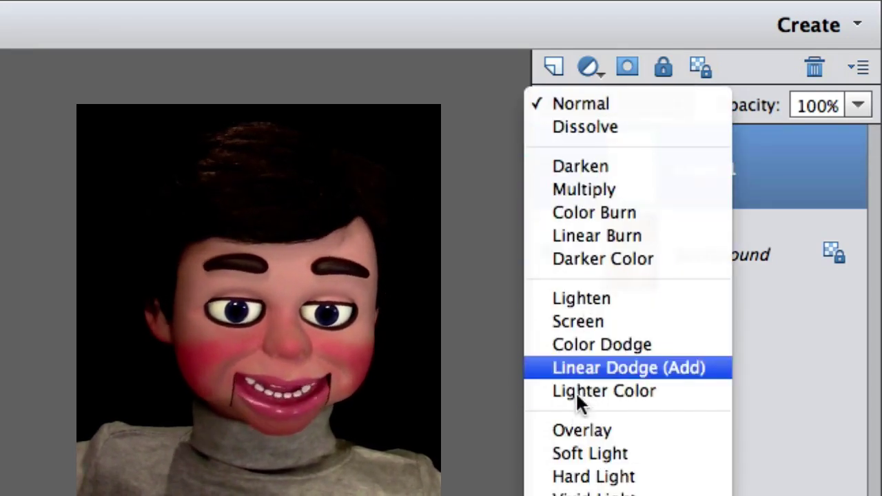
left_click(570, 429)
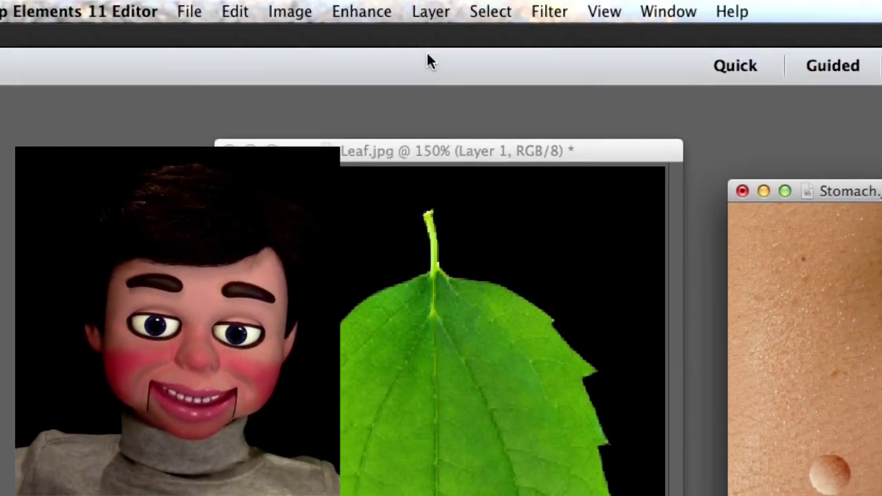
left_click(430, 14)
mouse_move(586, 138)
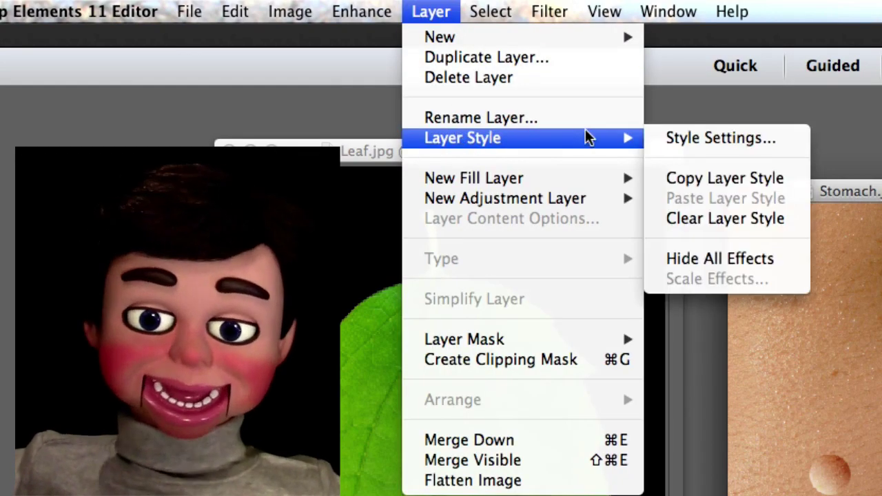
left_click(694, 138)
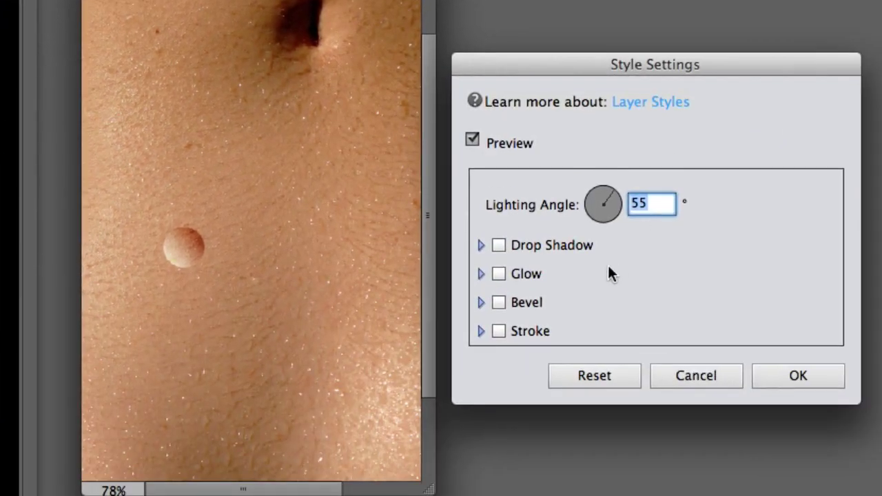
left_click(504, 241)
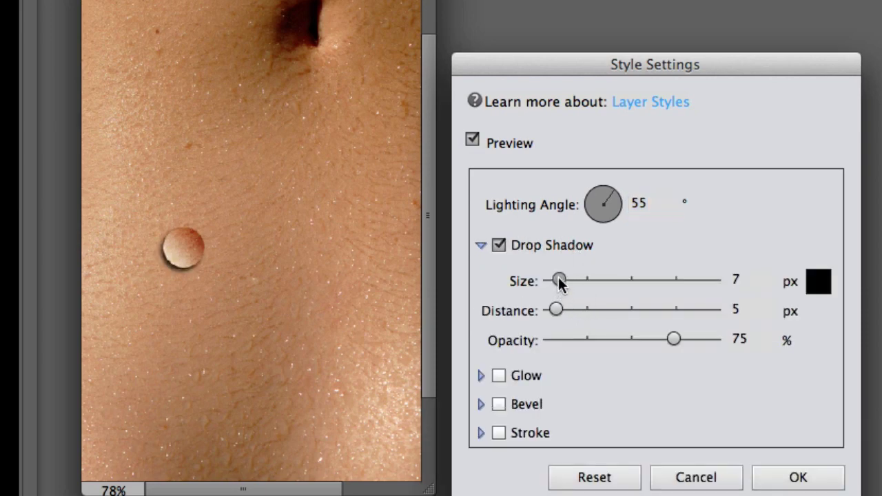
left_click_drag(562, 279, 559, 280)
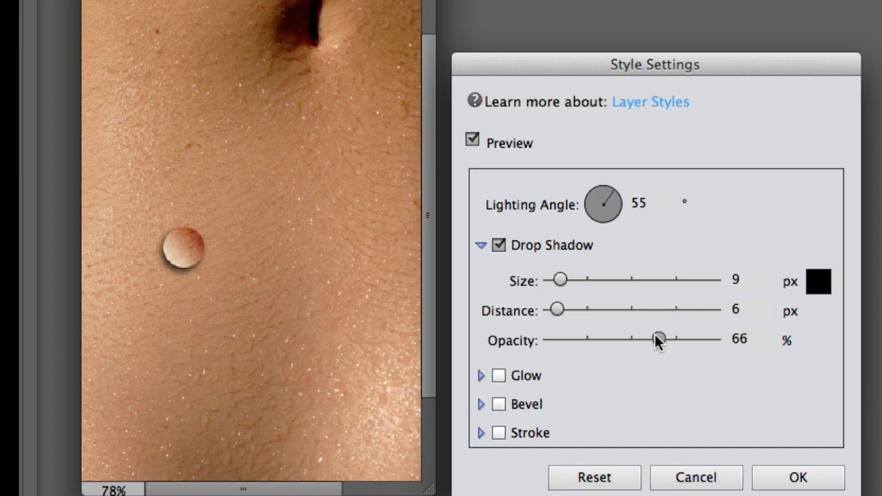
left_click_drag(605, 340, 601, 339)
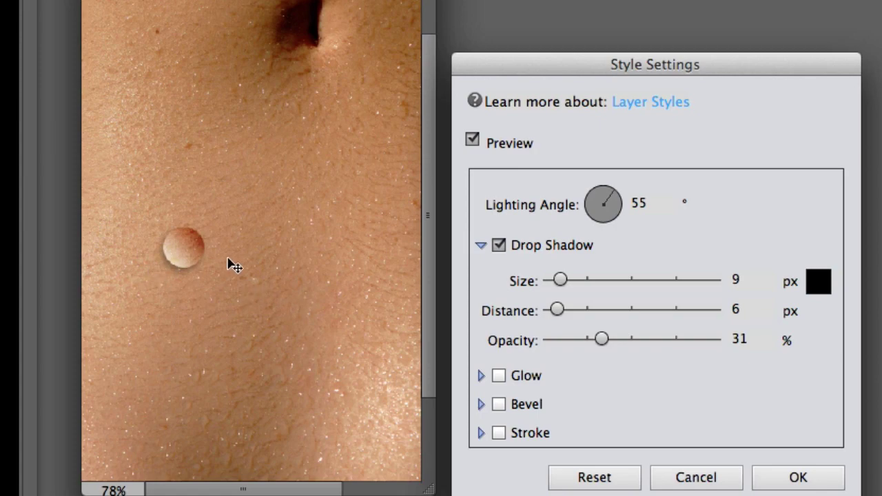
Step: Apply the drop-shadow style, then make white the foreground colour and select the Brush tool
left_click(812, 476)
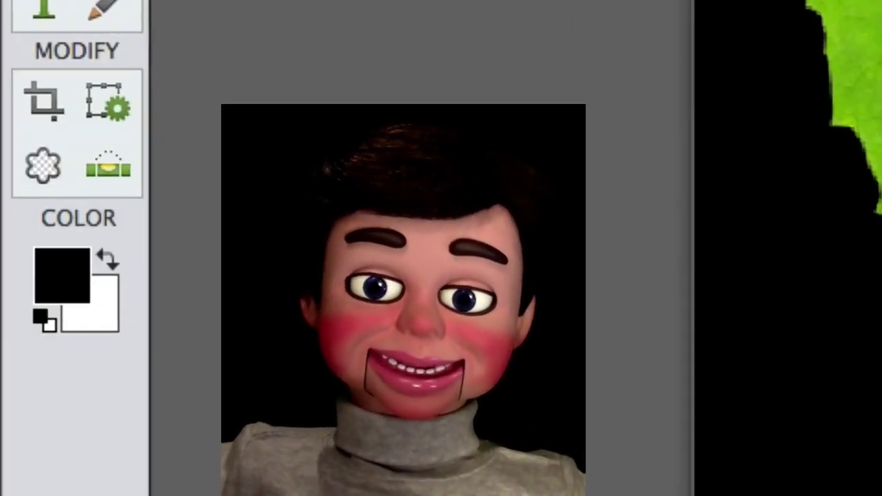
left_click(109, 256)
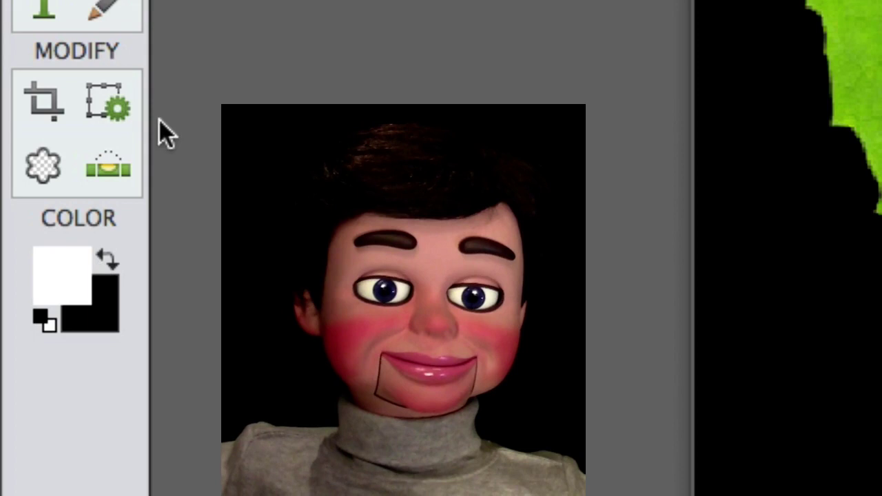
scroll(171, 282, "up", 4)
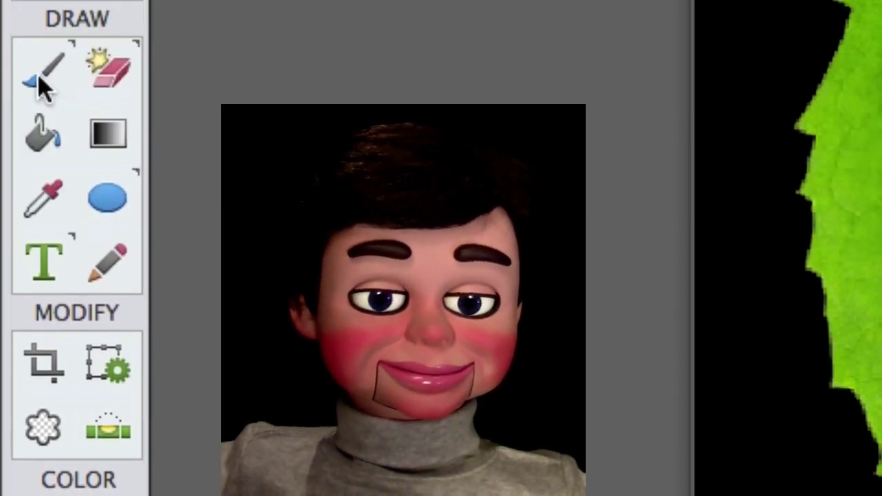
left_click(40, 81)
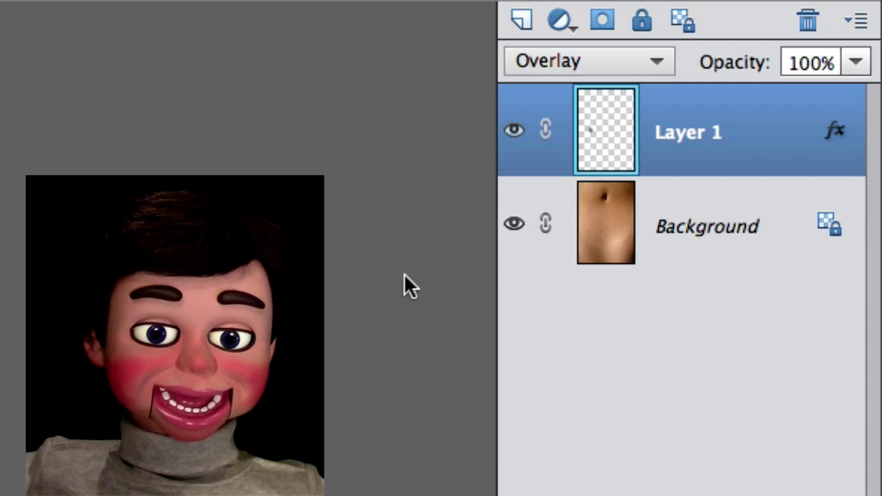
Step: Duplicate the droplet layer three times, creating Layer 1 copy, copy 2 and copy 3
right_click(615, 149)
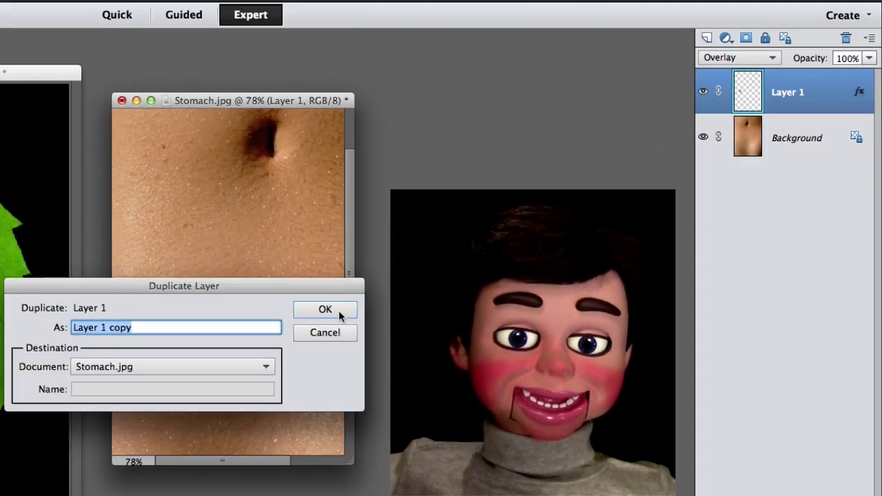
left_click(338, 310)
right_click(749, 98)
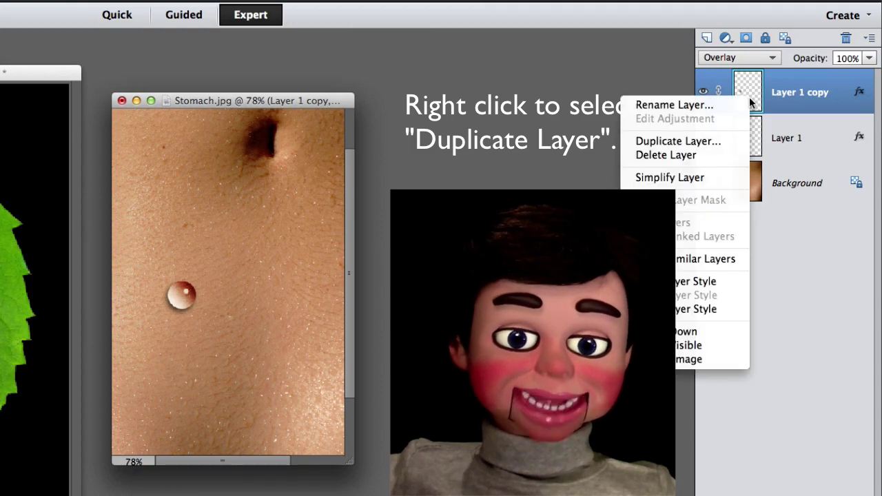
left_click(706, 141)
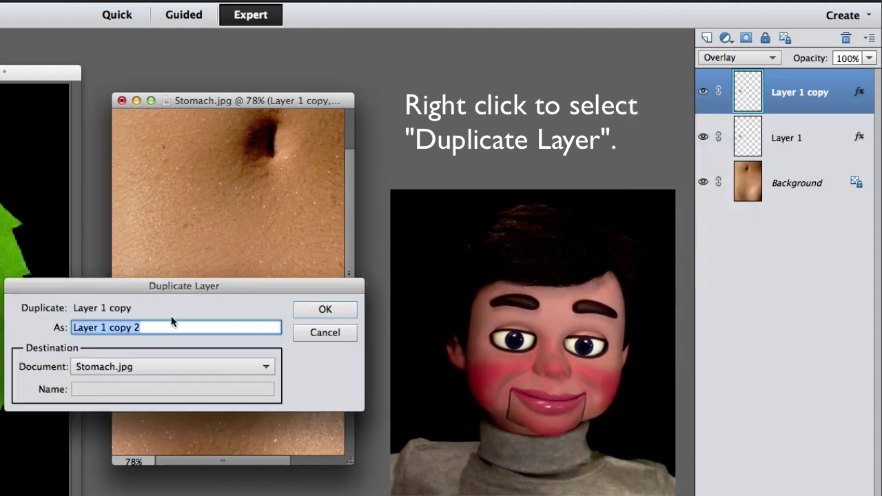
left_click(301, 312)
right_click(749, 98)
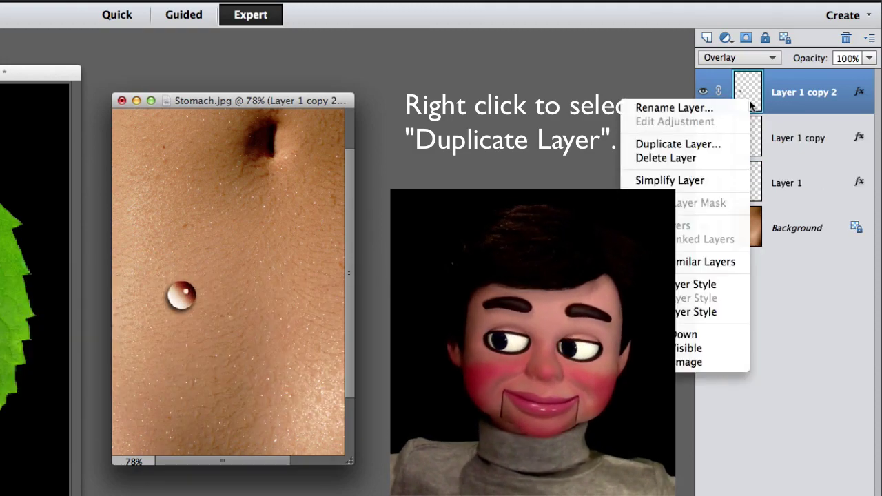
left_click(710, 144)
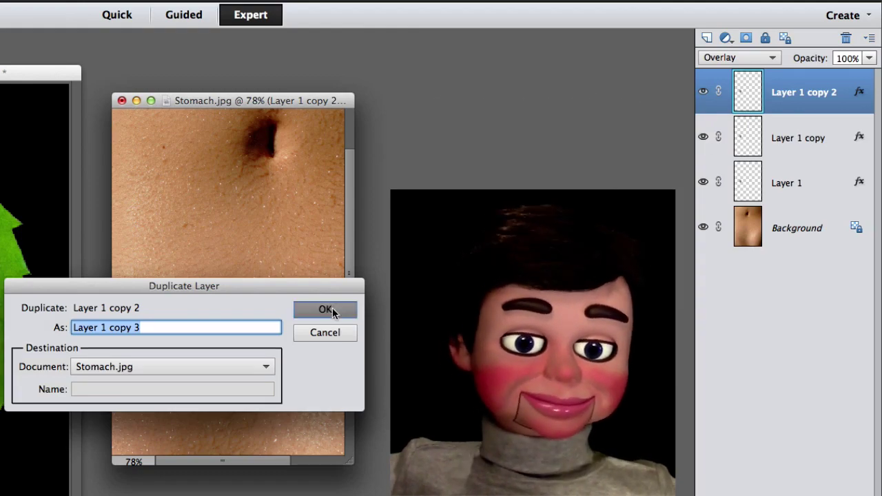
left_click(331, 310)
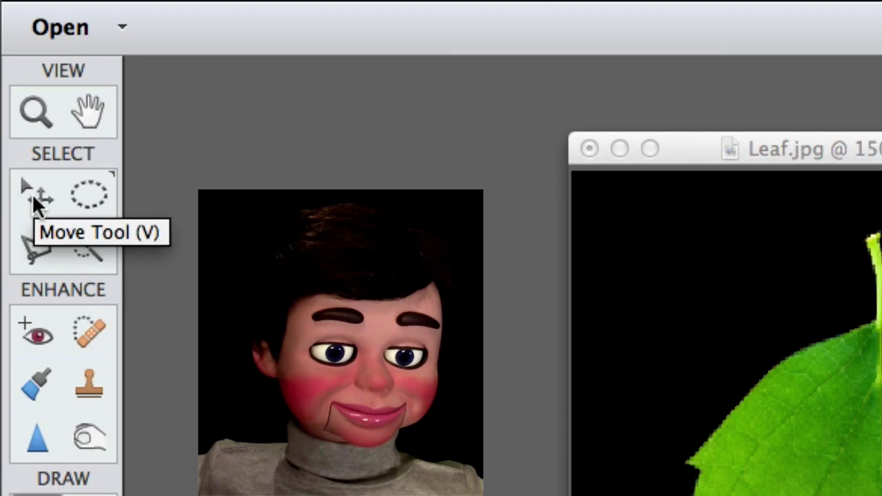
Step: Move a droplet copy to the right of the original and start resizing another copy
left_click(34, 197)
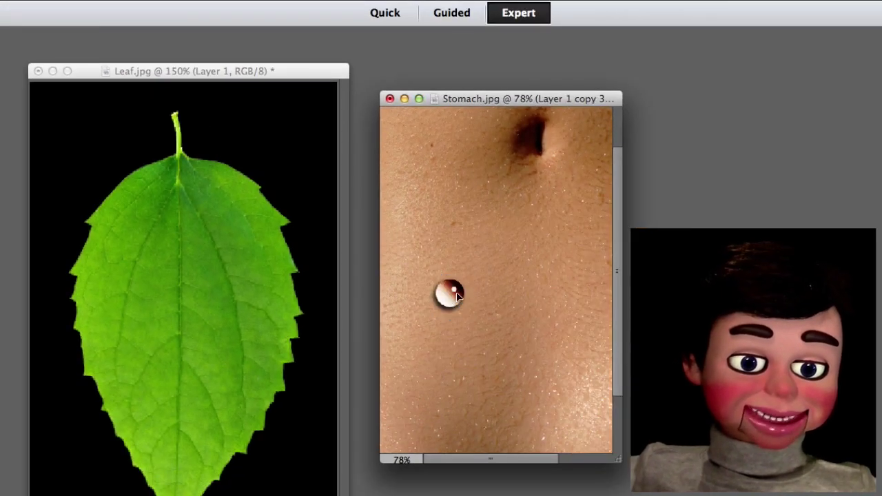
left_click_drag(457, 295, 490, 300)
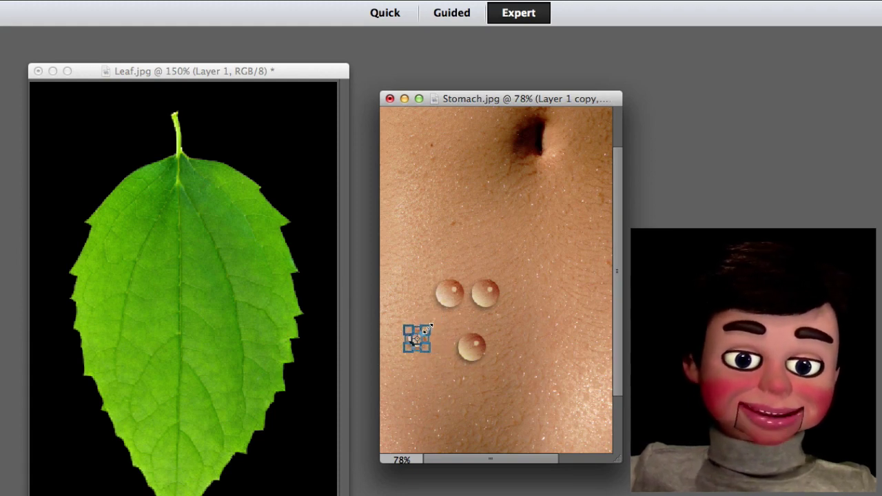
left_click(428, 327)
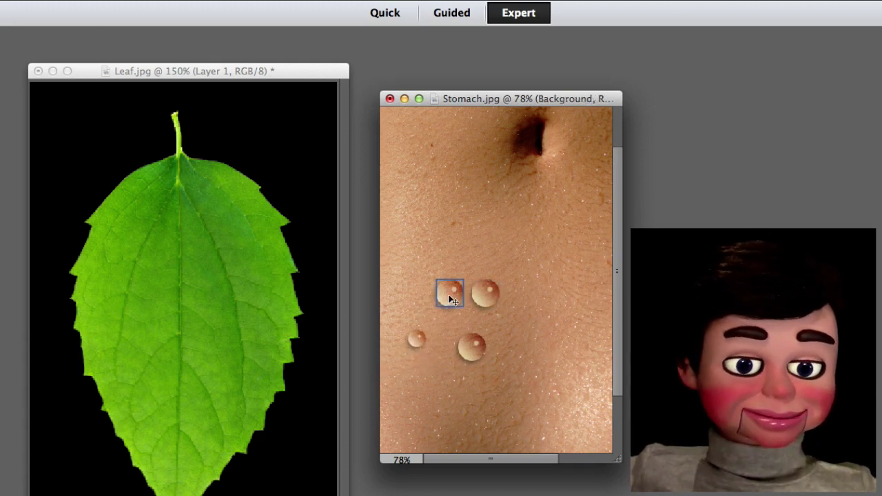
Step: Drag a droplet copy onto the leaf image and shrink it to a small drop
left_click_drag(448, 294, 231, 331)
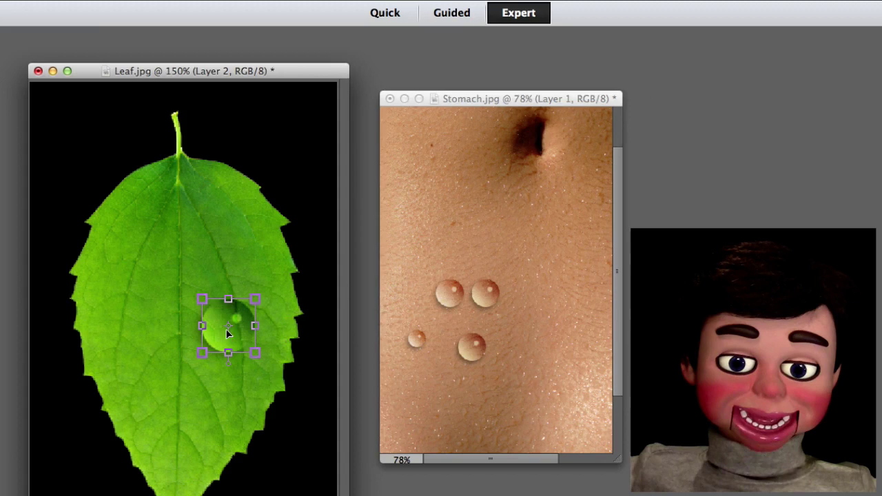
left_click_drag(257, 298, 232, 324)
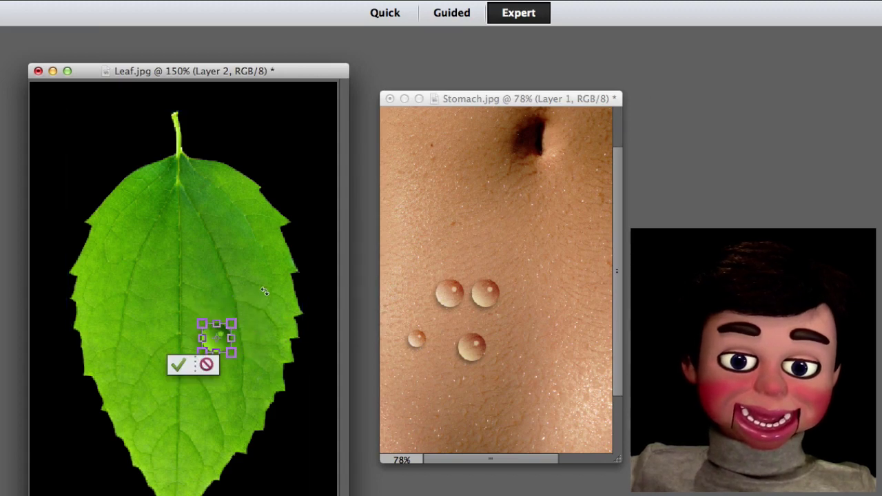
left_click(177, 367)
key("ctrl+e")
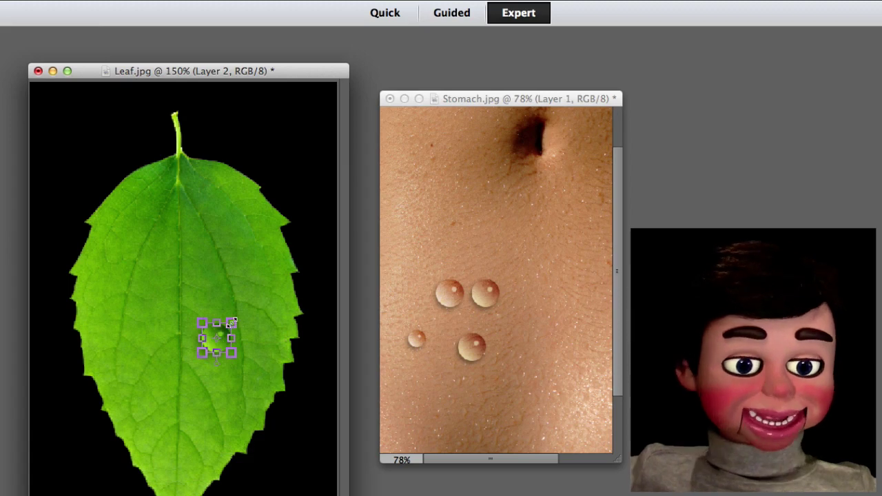
Step: Adjust and commit the leaf raindrop's size, then select the raindrop's layer
left_click(229, 328)
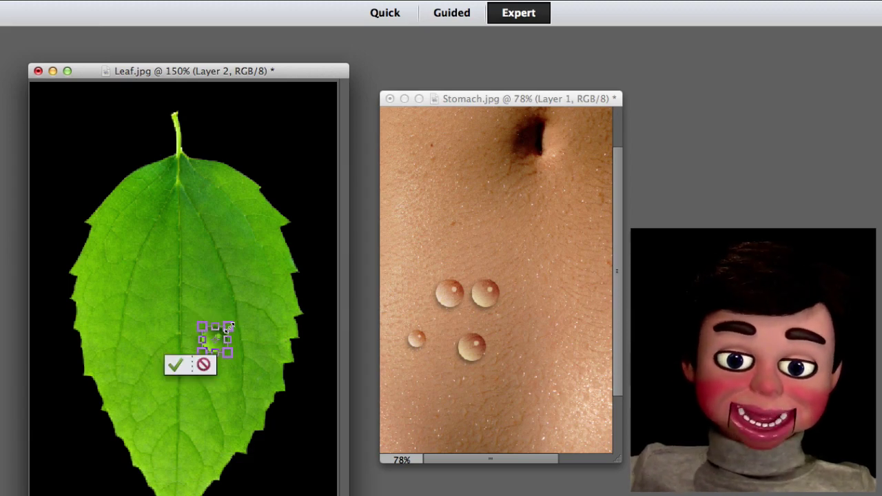
left_click(176, 367)
left_click(206, 383)
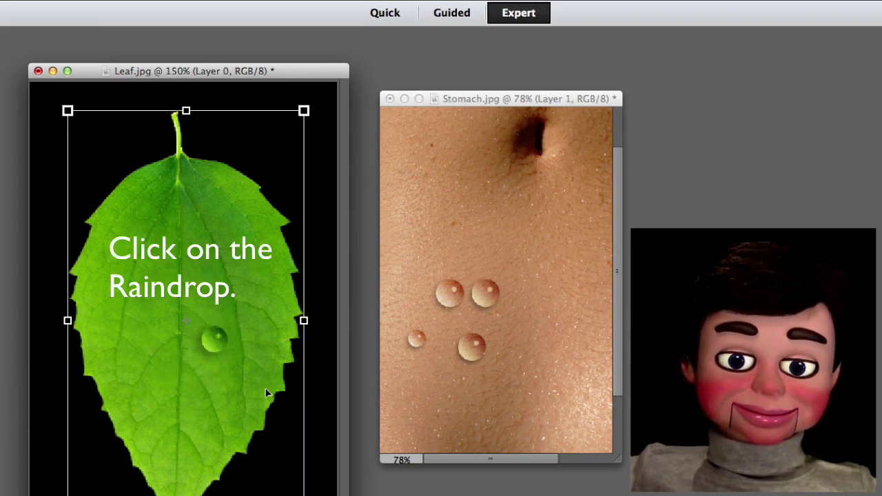
left_click(216, 340)
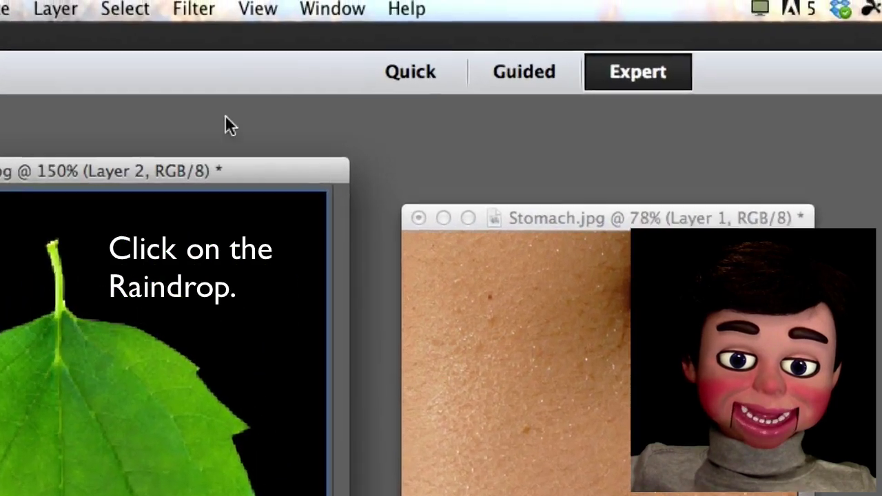
Step: Open Filter > Distort > Liquify for the raindrop layer on the leaf
left_click(185, 21)
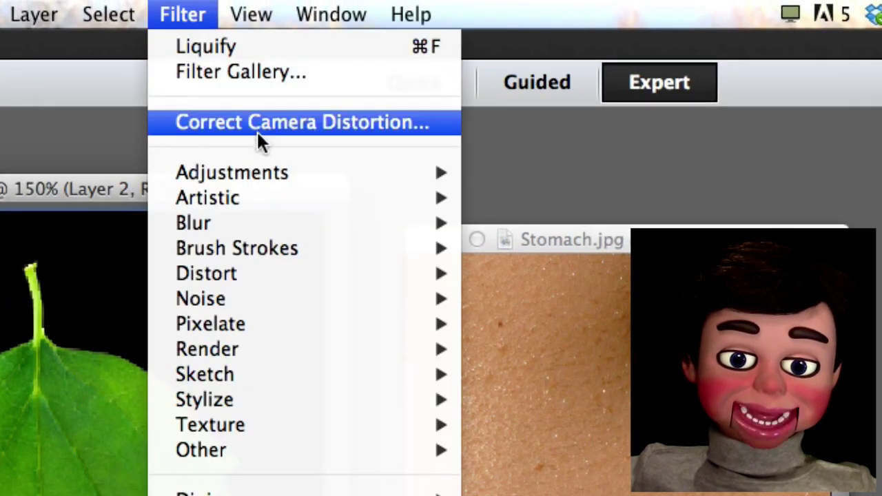
mouse_move(221, 275)
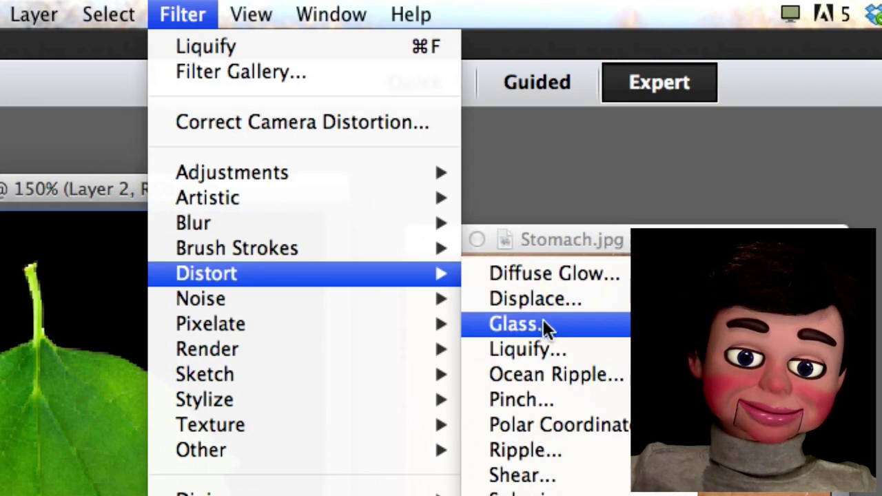
left_click(525, 349)
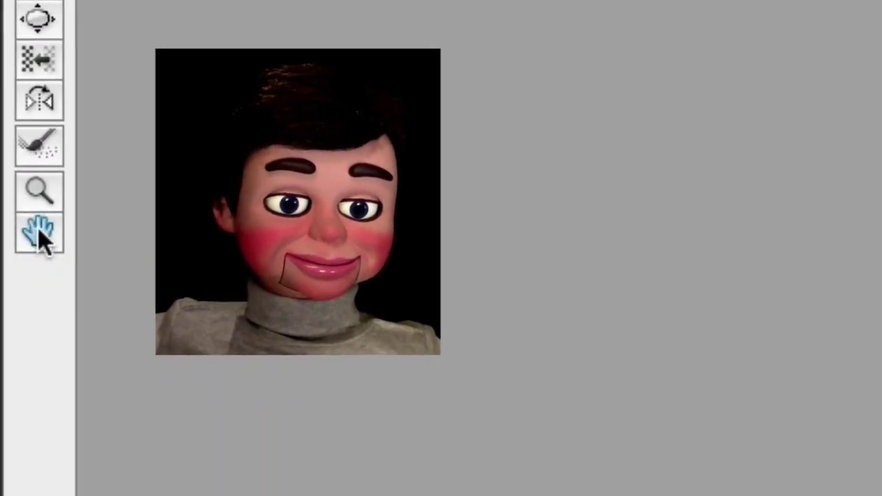
Step: Zoom in and warp the raindrop's top into a teardrop point with a size-25 Warp brush
left_click(21, 176)
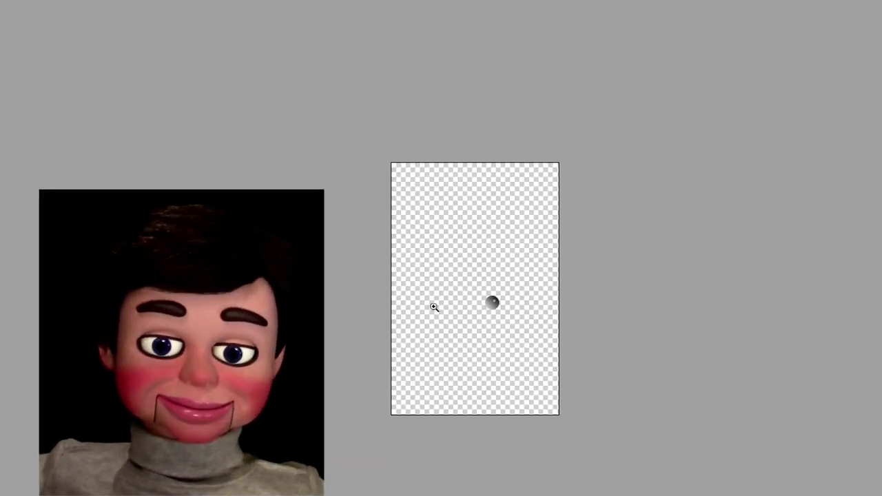
left_click(434, 307)
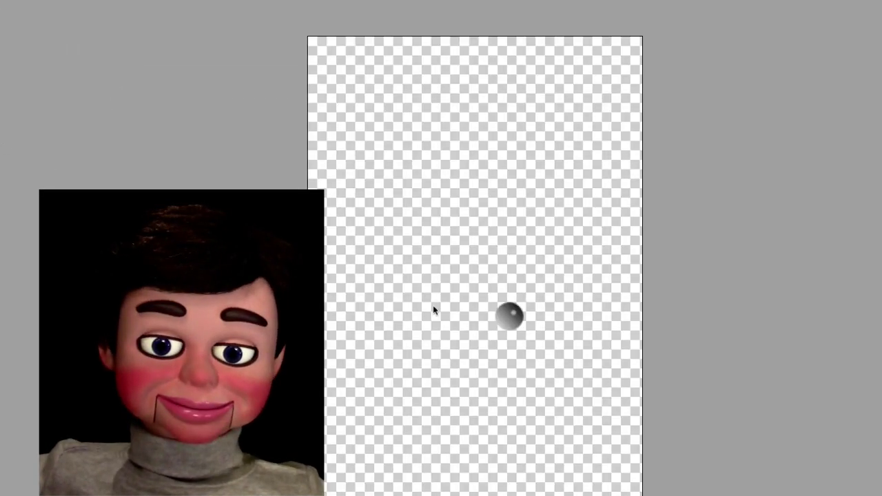
left_click(434, 307)
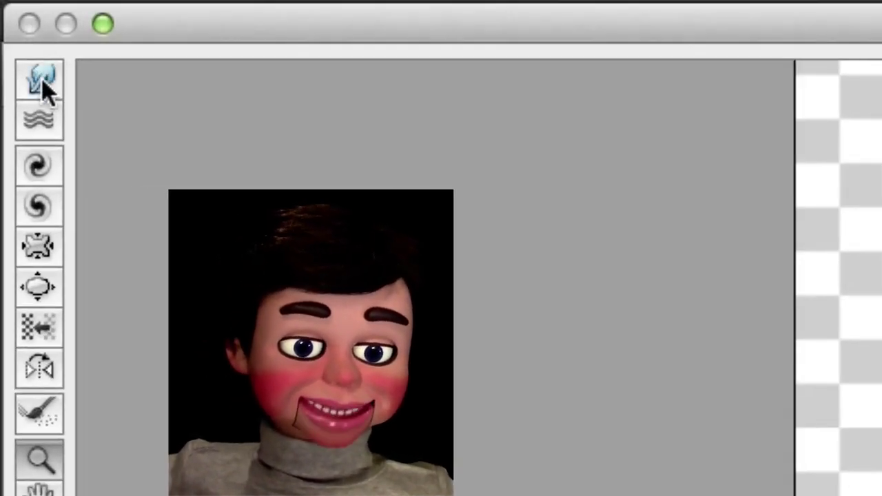
left_click(41, 82)
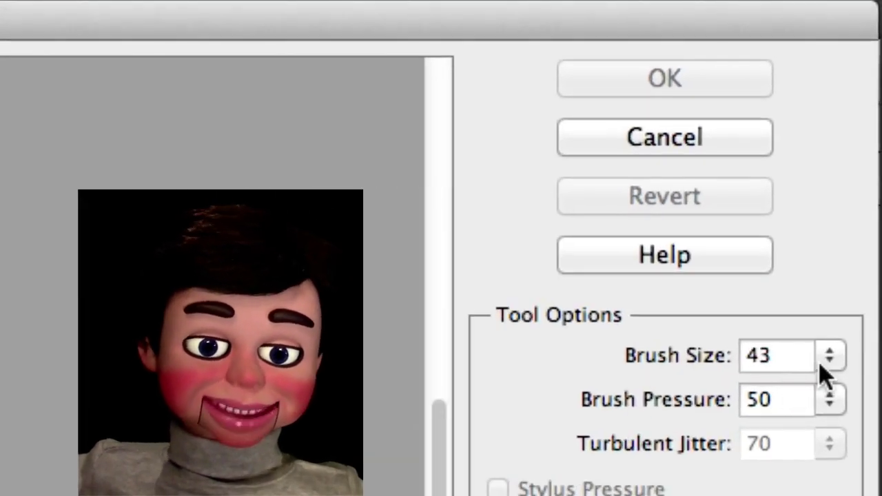
left_click(865, 117)
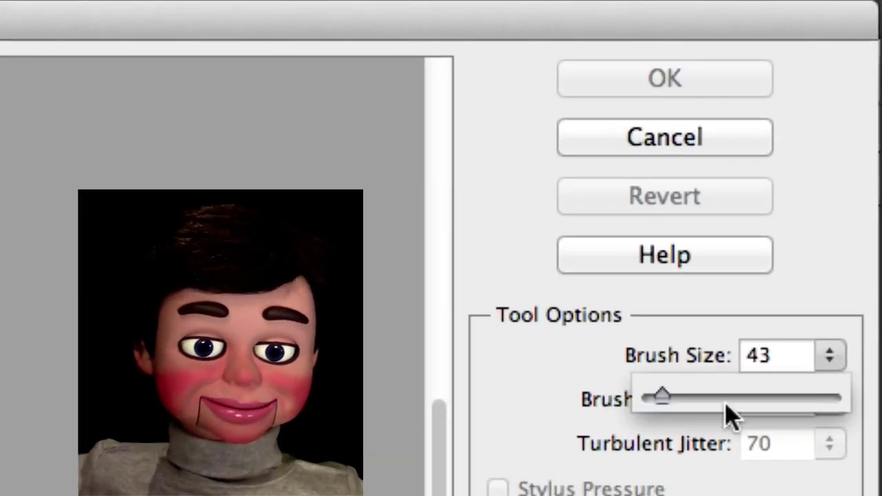
left_click_drag(669, 402, 662, 402)
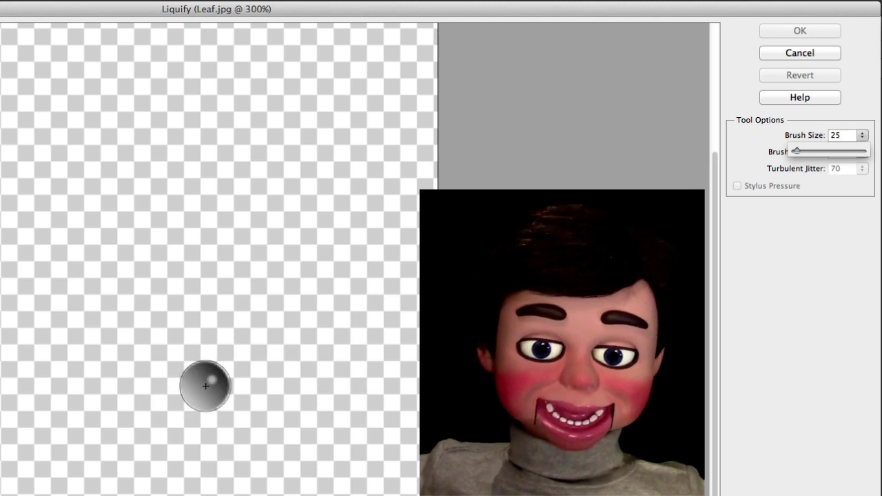
mouse_move(206, 385)
left_mouse_down()
mouse_move(229, 364)
mouse_move(223, 335)
mouse_move(219, 345)
left_mouse_up()
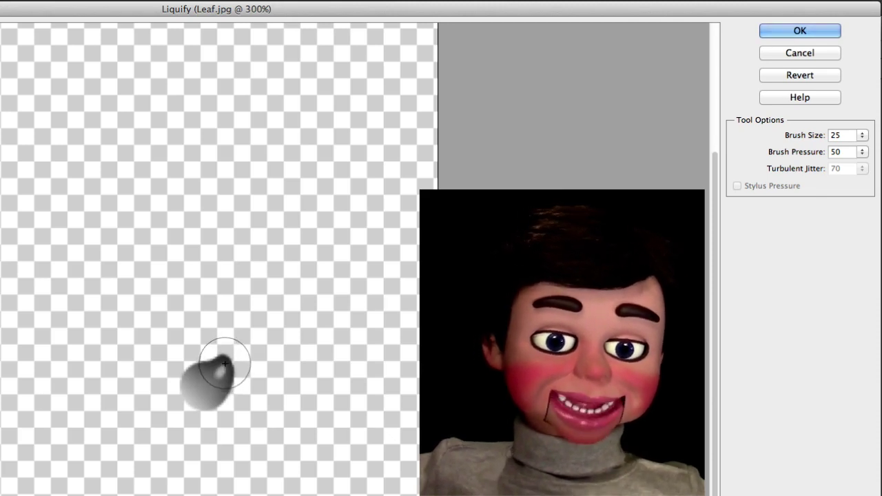
left_click_drag(221, 370, 220, 339)
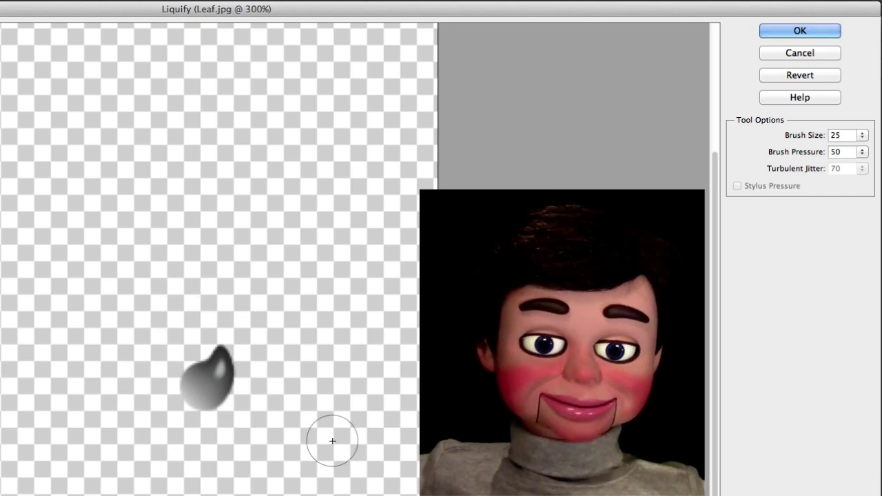
Step: Apply the Liquify teardrop warp and select the teardrop on the leaf image
left_click(779, 32)
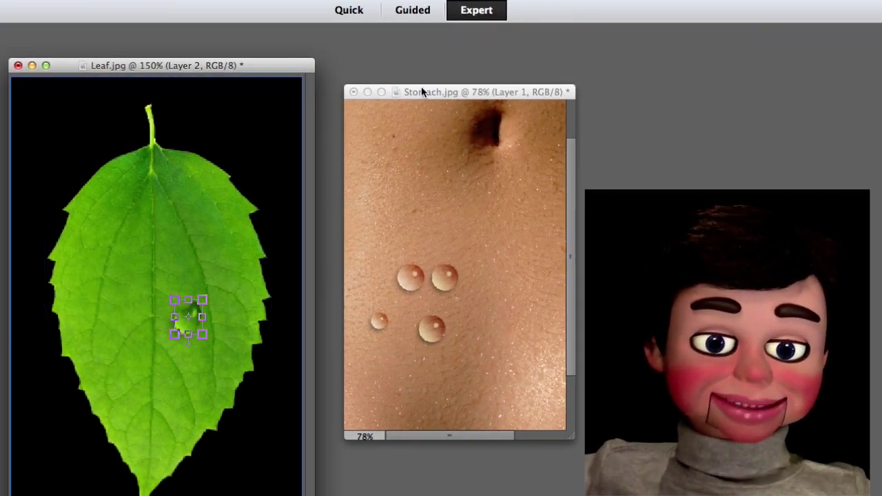
left_click(482, 90)
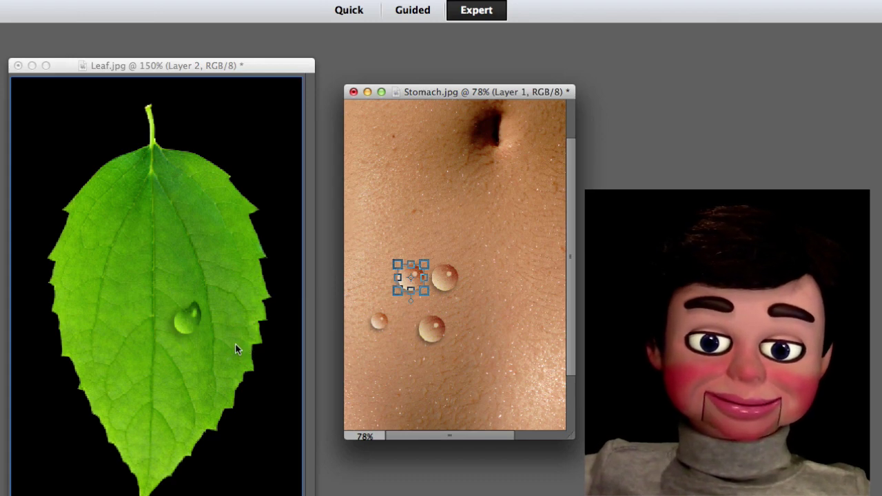
left_click(194, 329)
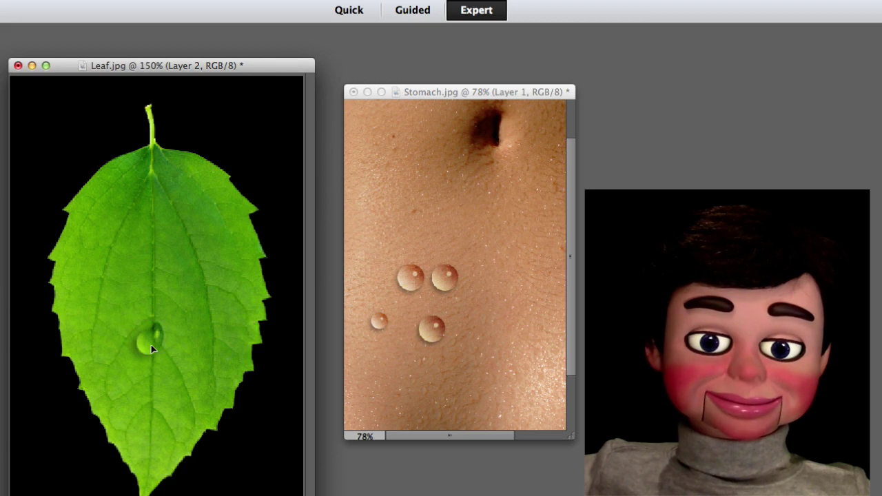
left_click(151, 344)
Step: Copy a round raindrop from Stomach.jpg onto the leaf and scale it smaller, above-right of the teardrop
left_click(410, 280)
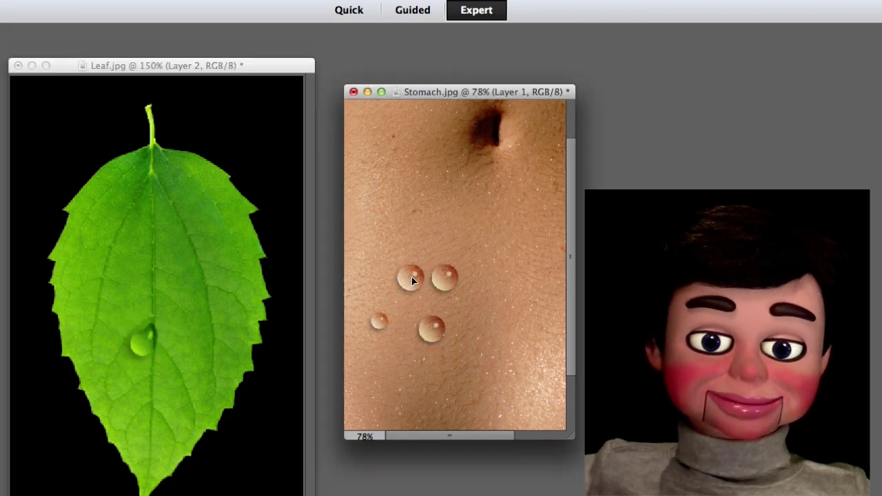
left_click_drag(412, 281, 207, 287)
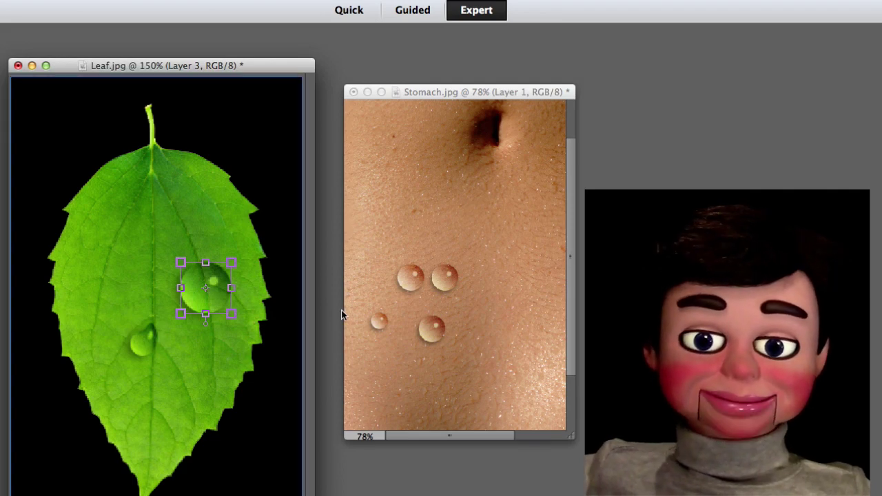
left_click_drag(234, 262, 206, 304)
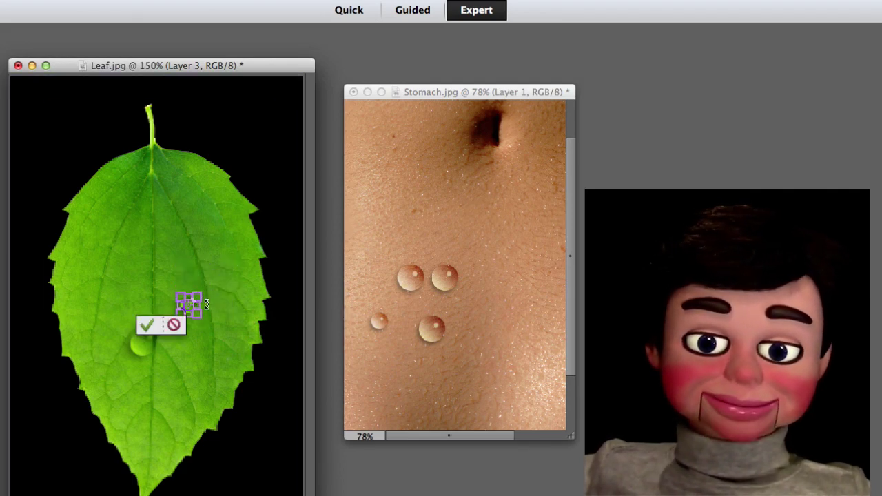
left_click(147, 328)
left_click(189, 340)
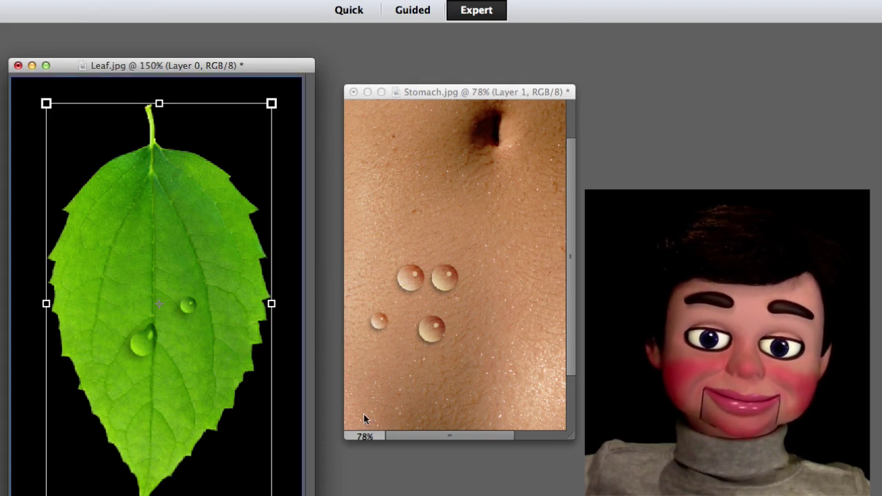
Step: Copy the leaf's teardrop droplet onto the Stomach.jpg photo
left_click_drag(363, 419, 363, 419)
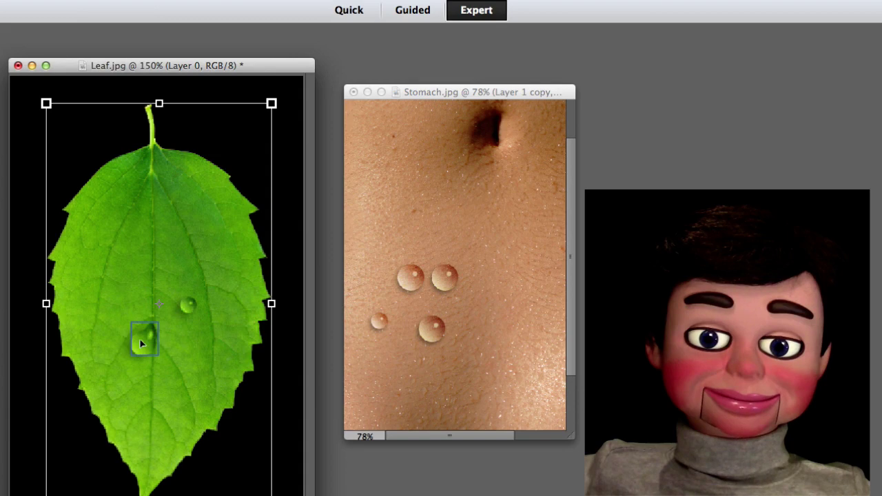
left_click_drag(145, 343, 148, 342)
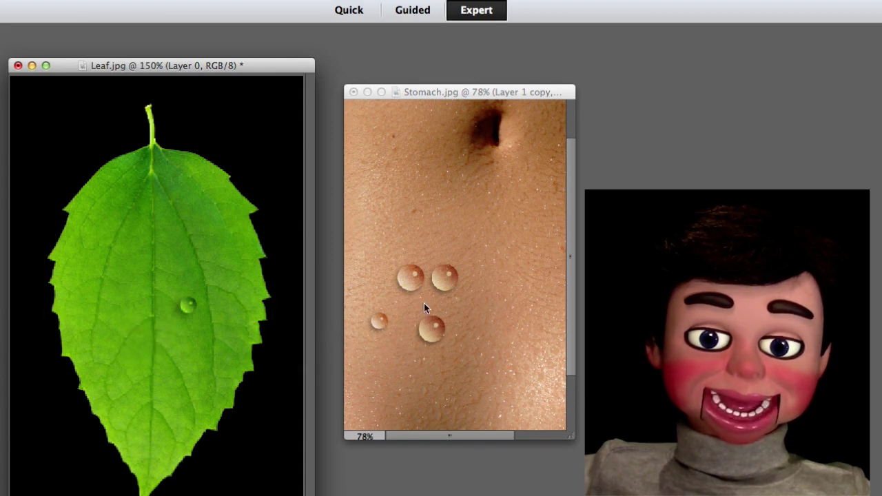
left_click_drag(488, 265, 502, 253)
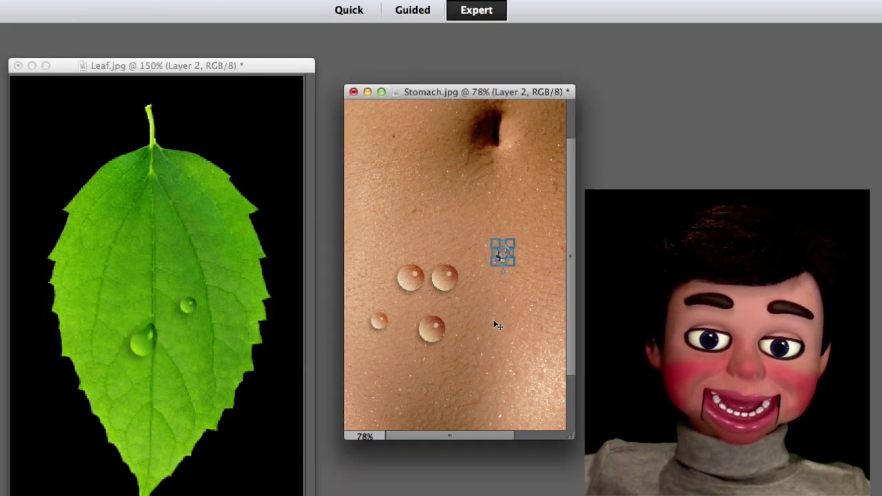
Step: Reposition and shrink a stomach raindrop, then delete an extra drop, leaving three small drops
left_click_drag(437, 281, 424, 333)
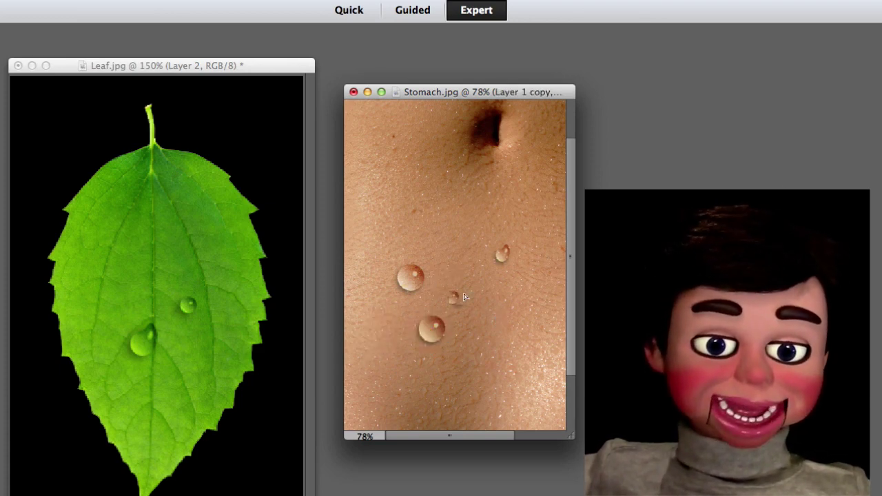
left_click_drag(408, 275, 402, 286)
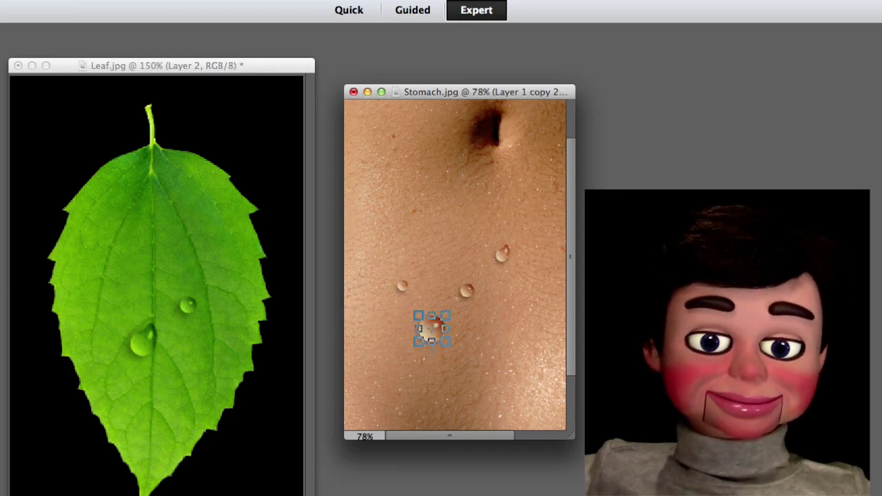
key("Delete")
key("ctrl+Tab")
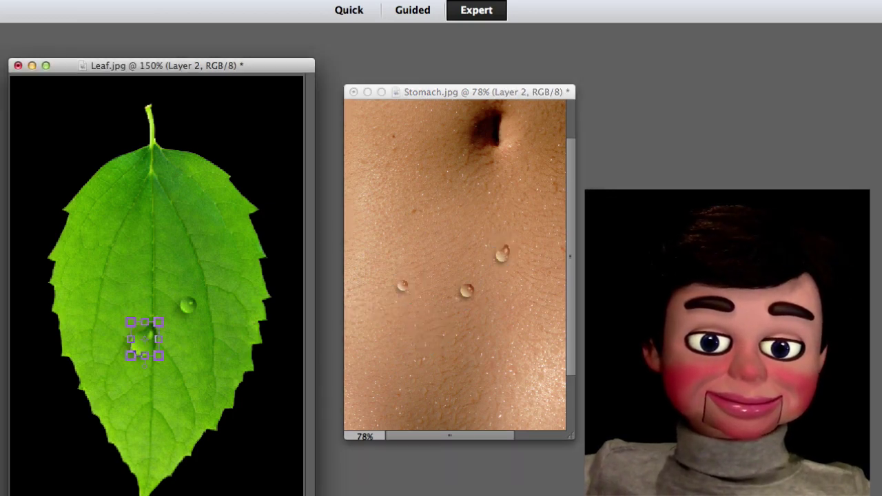
key("ctrl+Tab")
key("ctrl+Tab")
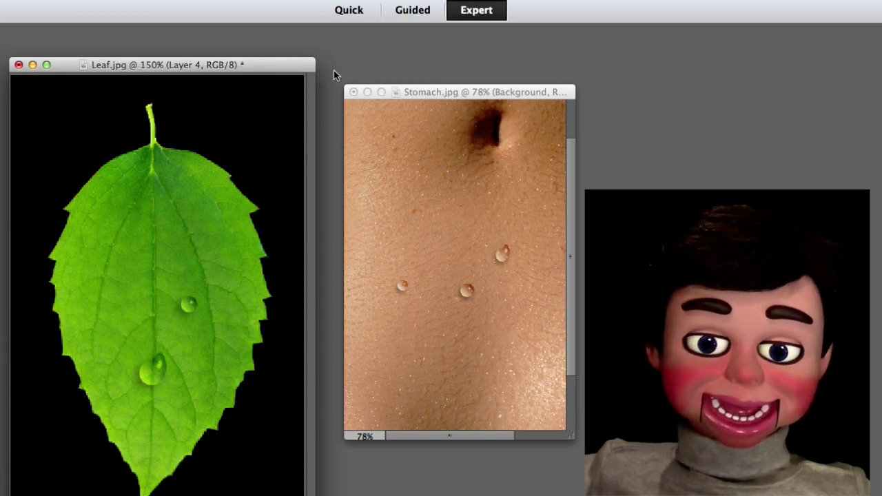
left_click(433, 93)
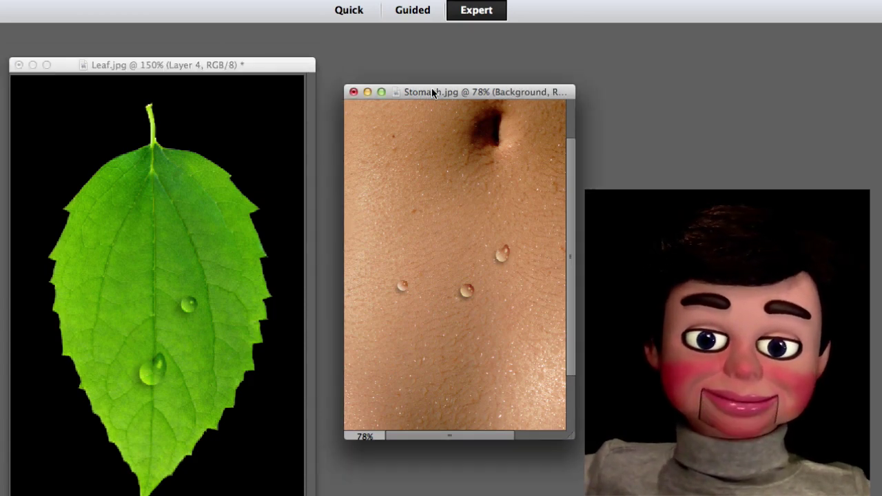
left_click(267, 64)
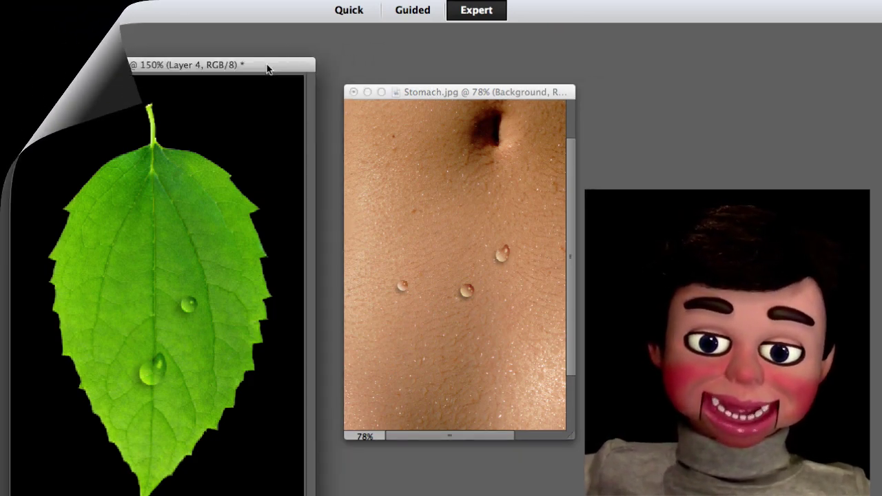